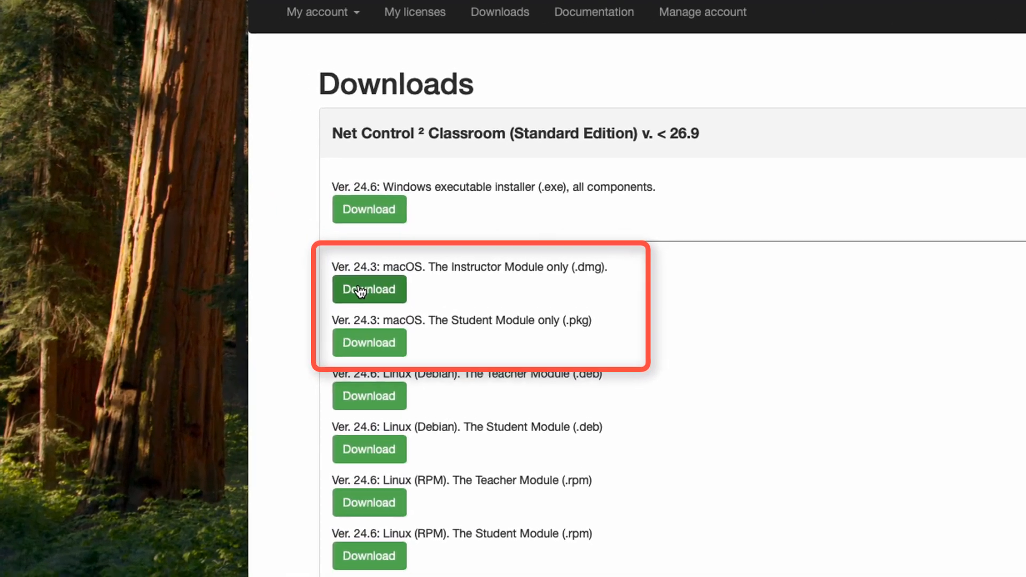
# - Download the version 24.3 macOS Instructor and Student modules and open the Downloads folder in Finder
pyautogui.click(361, 291)
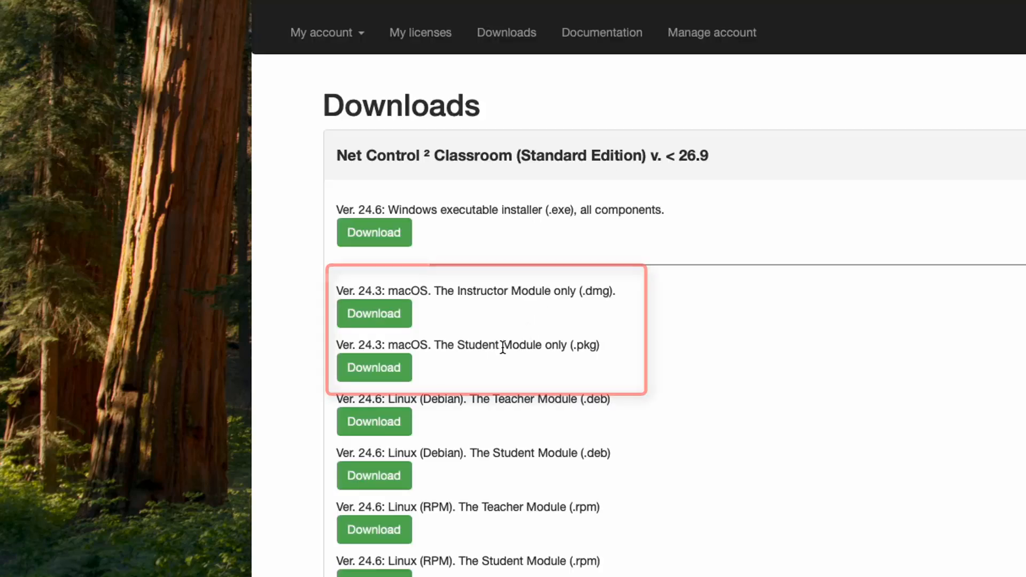
pyautogui.click(374, 368)
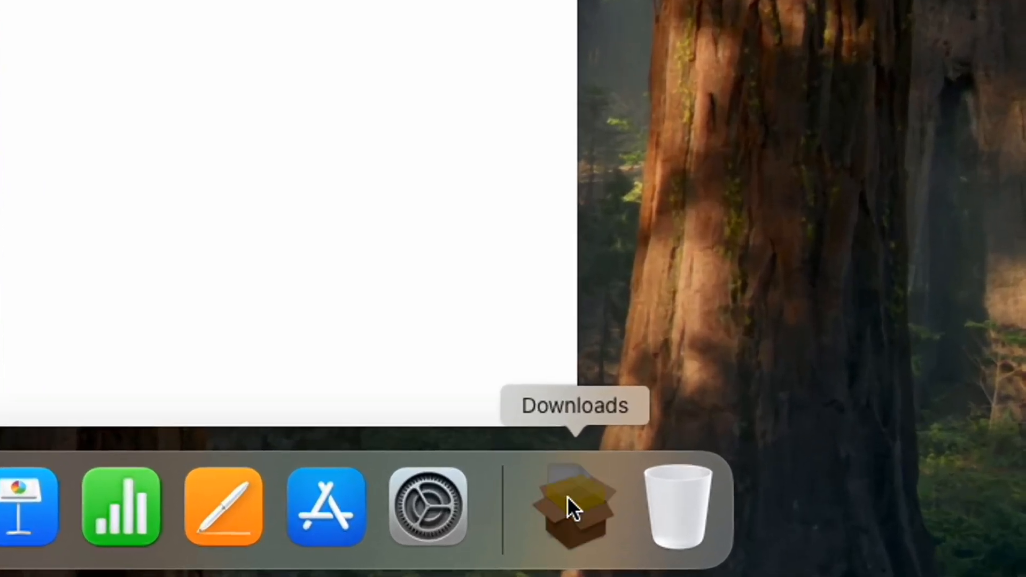
pyautogui.click(569, 508)
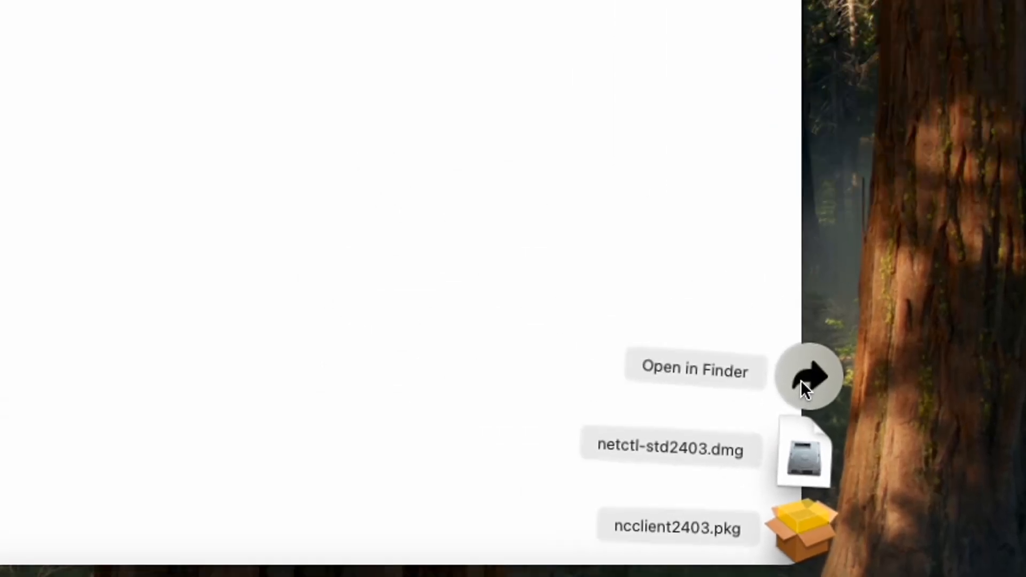
pyautogui.click(577, 196)
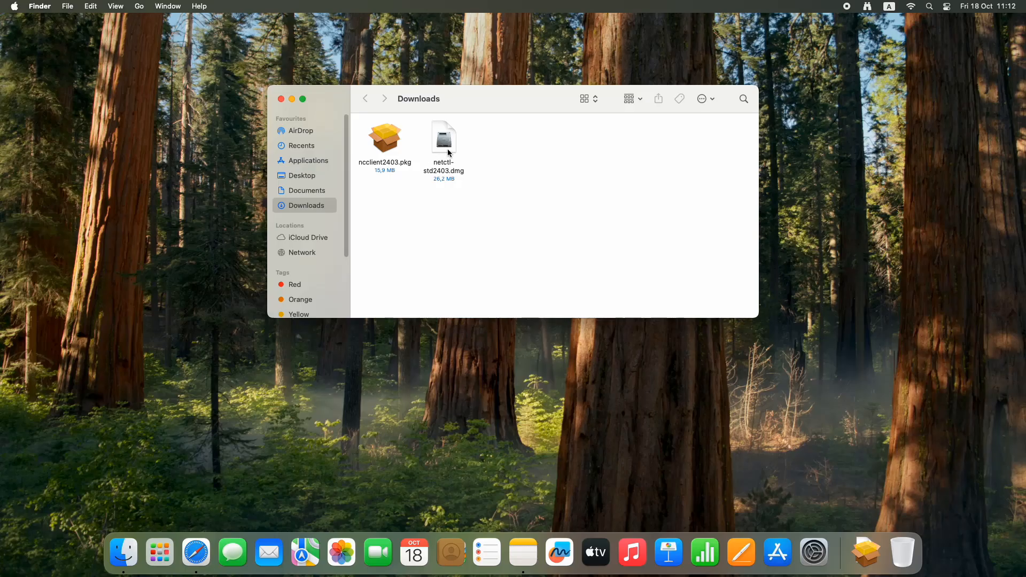
# - Open the disk image netctl-std2403.dmg and copy Net Control 2 Teacher into the Applications folder
pyautogui.click(449, 152)
pyautogui.doubleClick(449, 153)
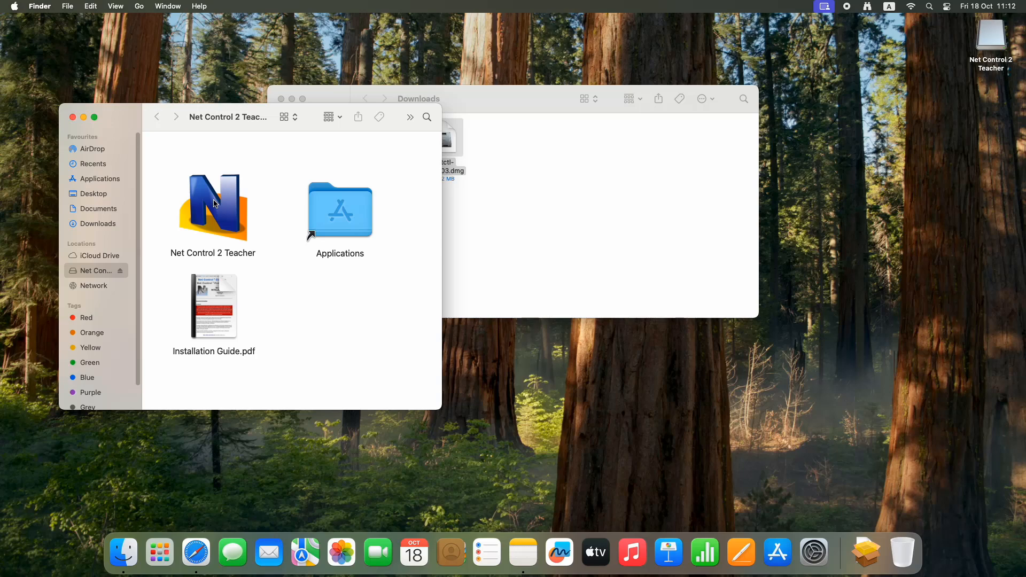
pyautogui.moveTo(215, 204); pyautogui.dragTo(328, 208)
pyautogui.click(544, 265)
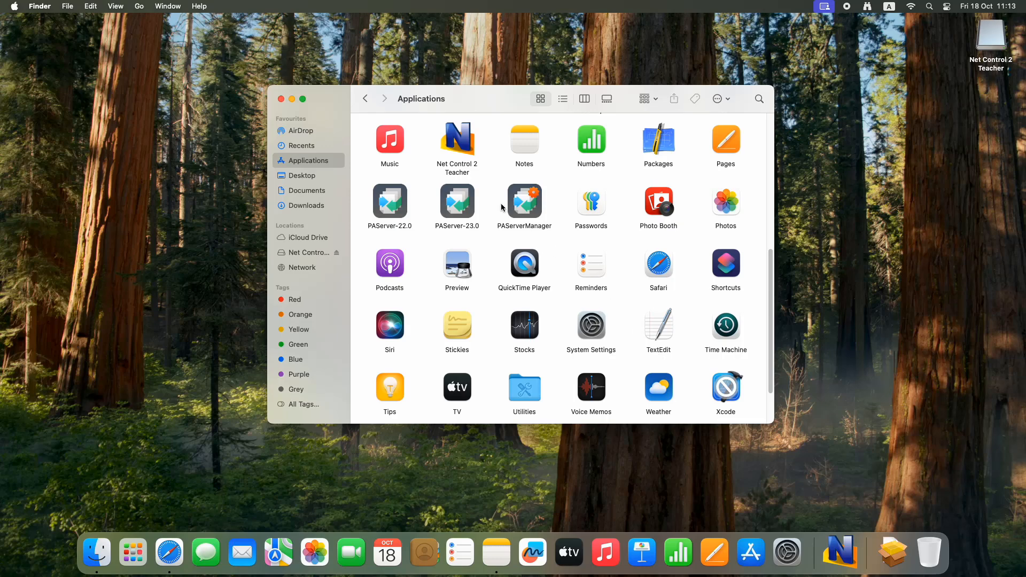
# - Try to open Net Control 2 Teacher from the Applications folder and dismiss the security warning without moving it to the Bin
pyautogui.keyDown('ctrl'); pyautogui.click(453, 139); pyautogui.keyUp('ctrl')
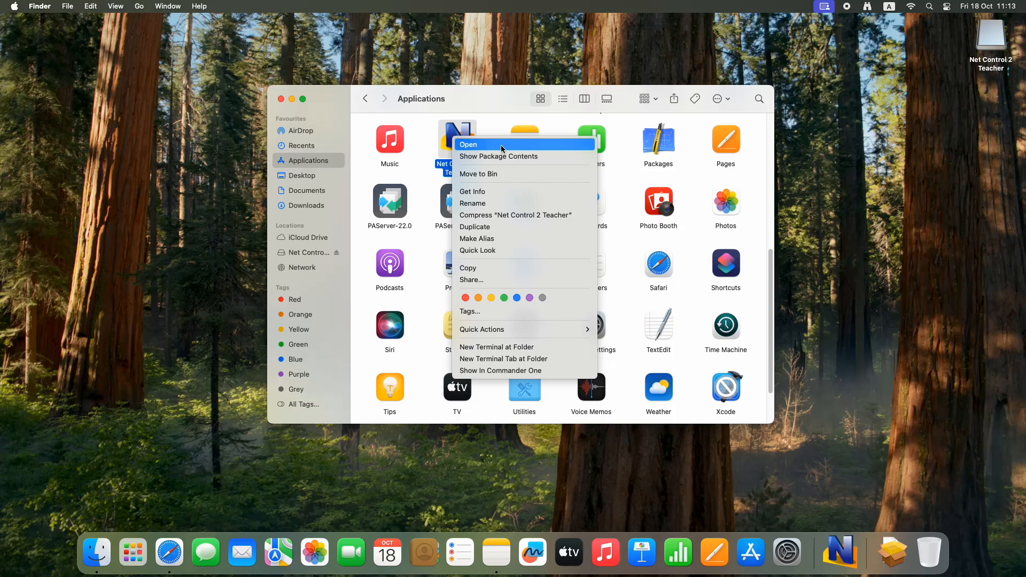
pyautogui.click(502, 146)
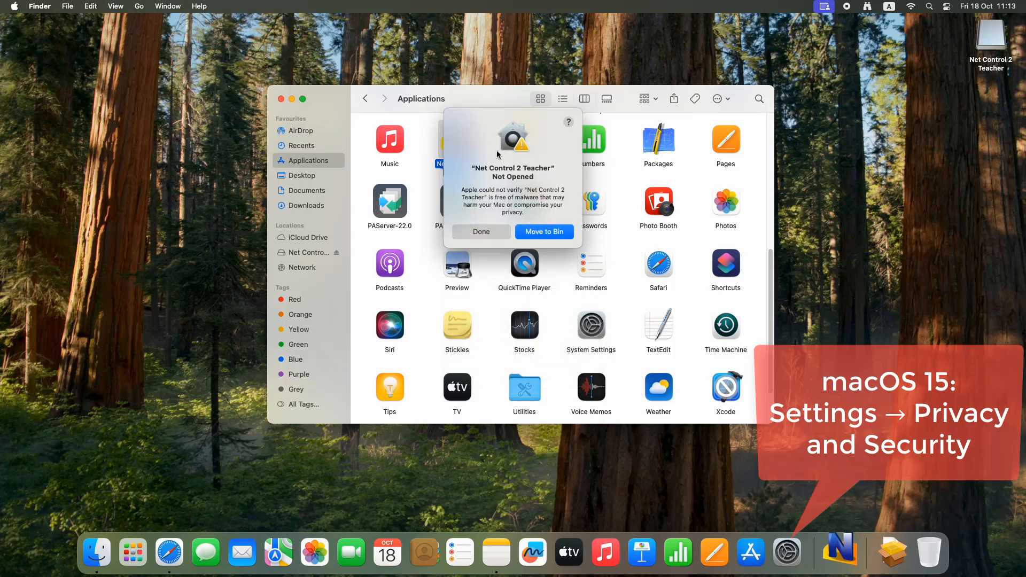
pyautogui.click(480, 232)
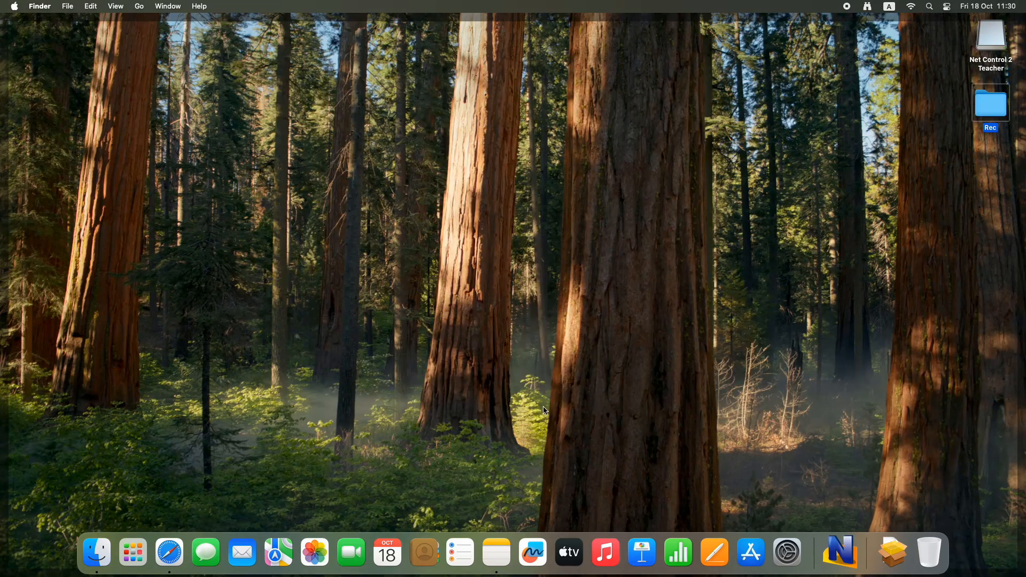
# - Allow the blocked Net Control 2 Teacher app to open anyway in the Privacy & Security section of System Settings
pyautogui.click(789, 554)
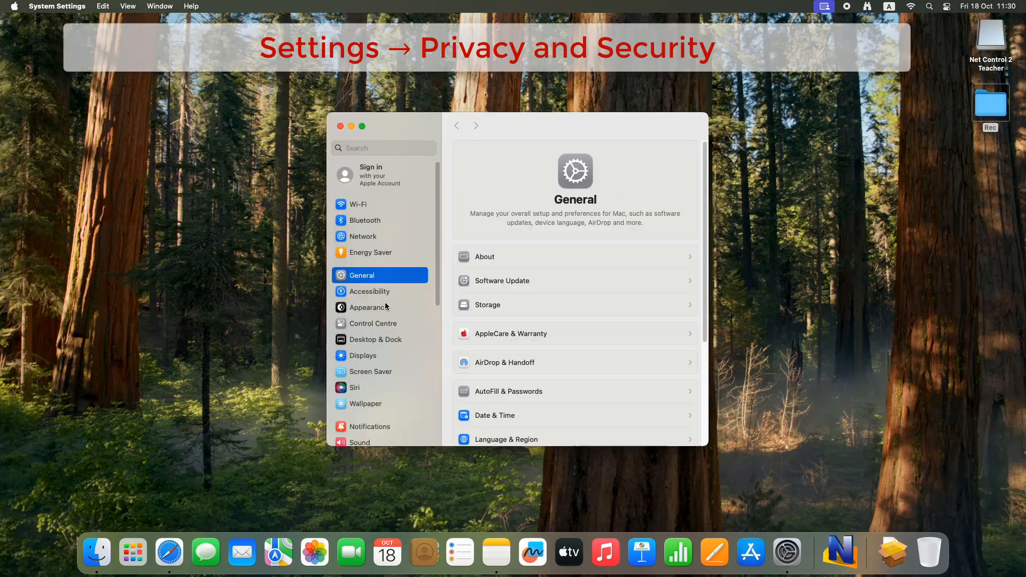
pyautogui.scroll(-5, 386, 334)
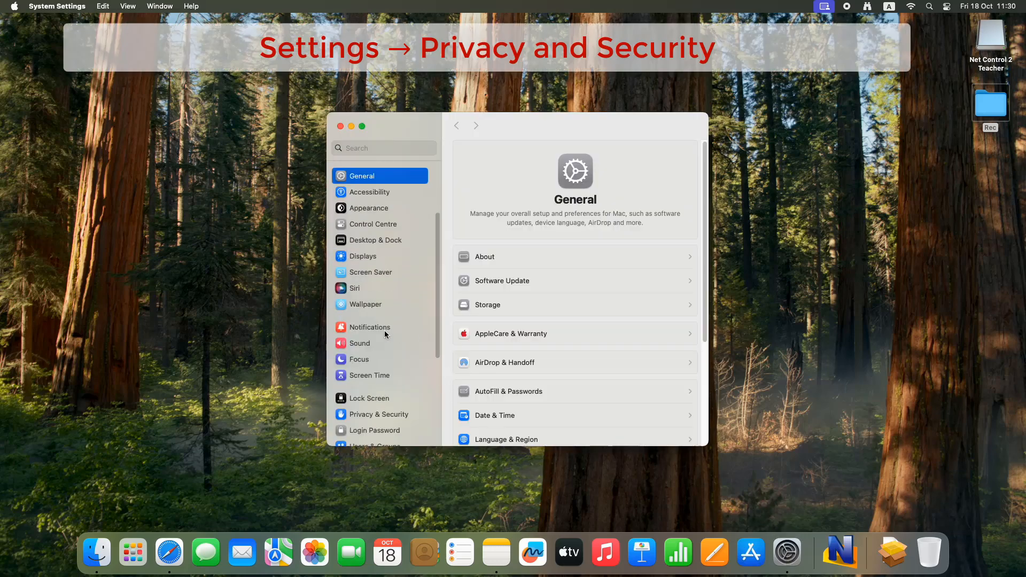
pyautogui.scroll(-4, 385, 335)
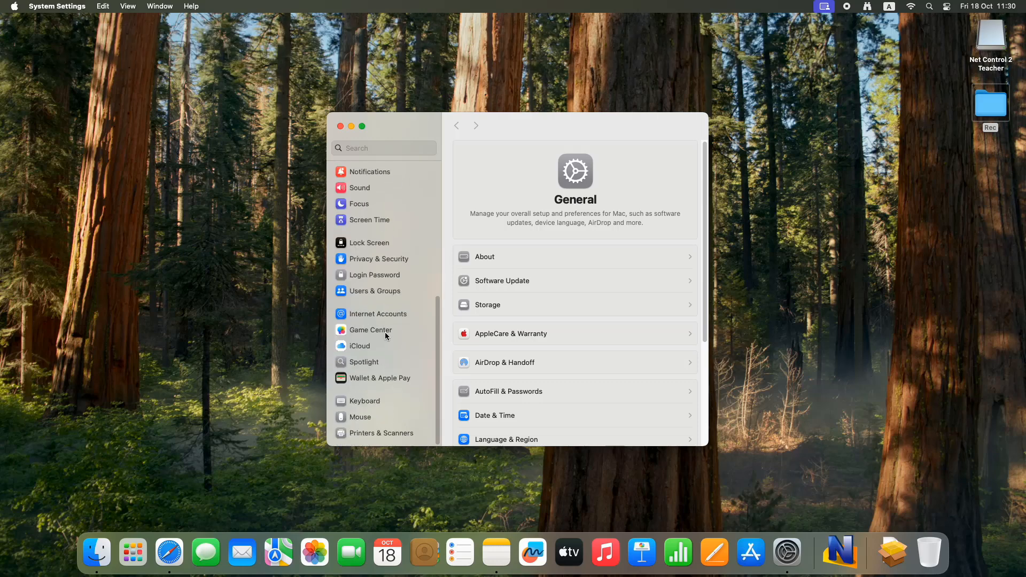
pyautogui.click(386, 261)
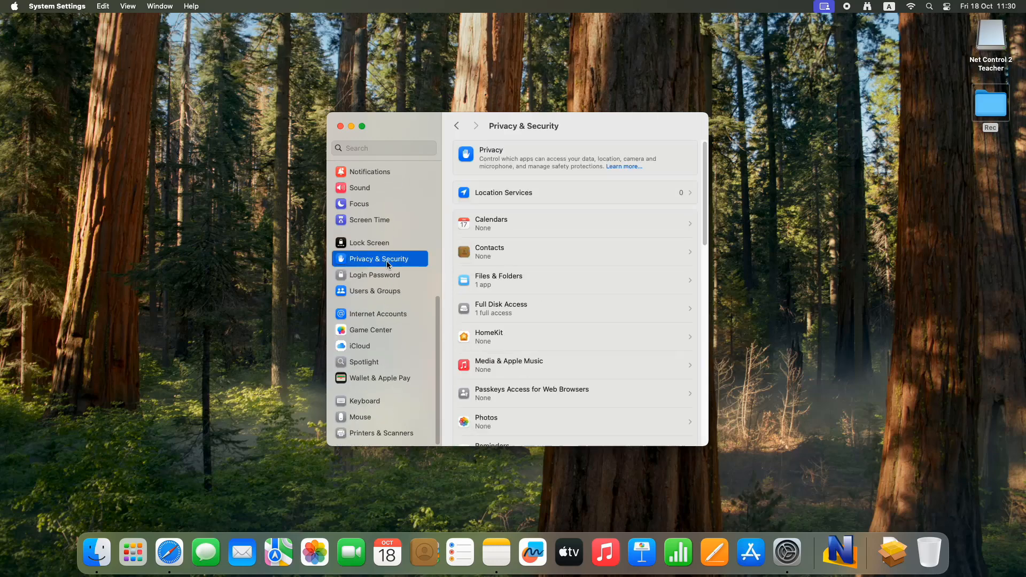
pyautogui.scroll(-15, 631, 338)
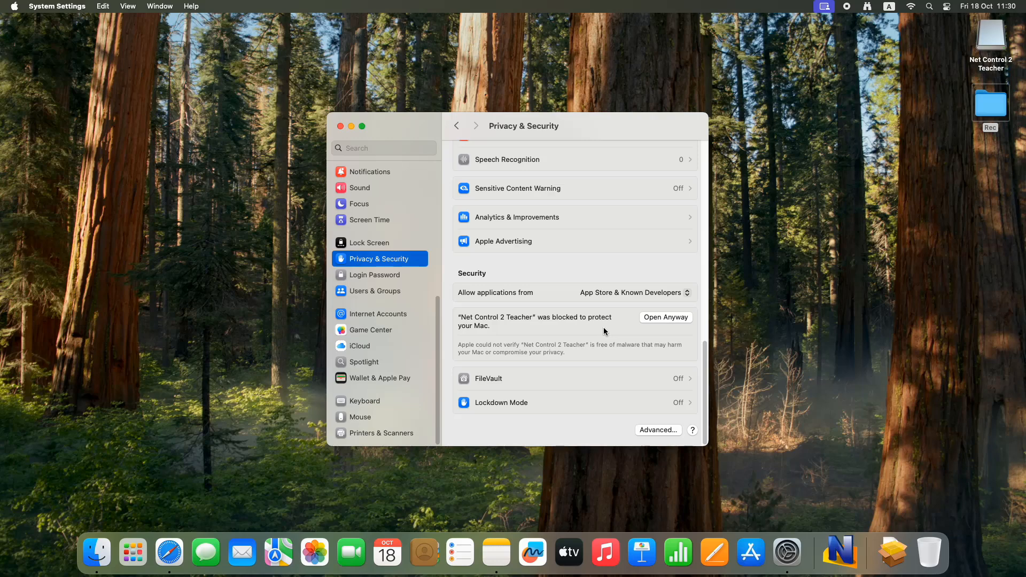
pyautogui.click(671, 318)
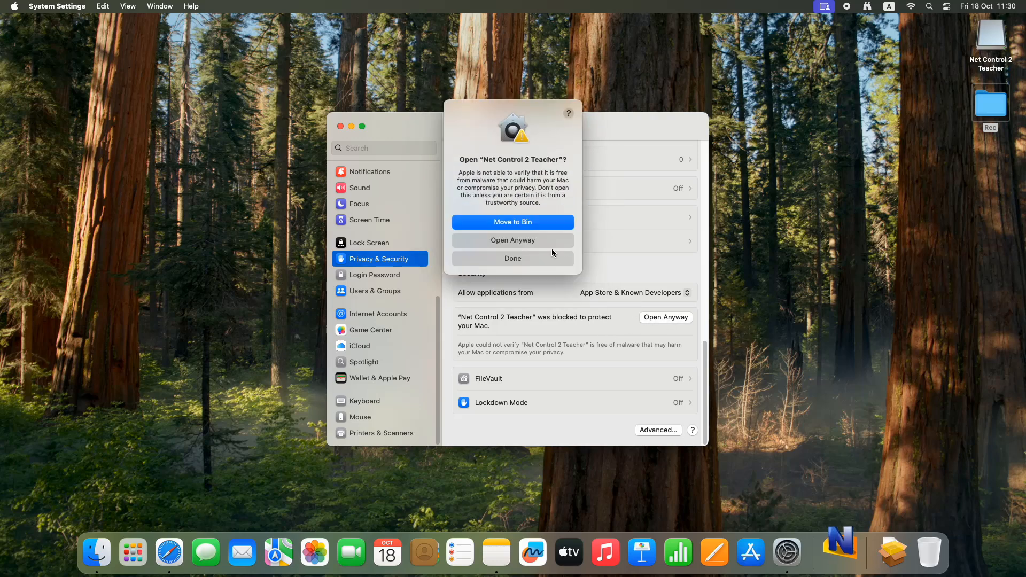
pyautogui.click(543, 241)
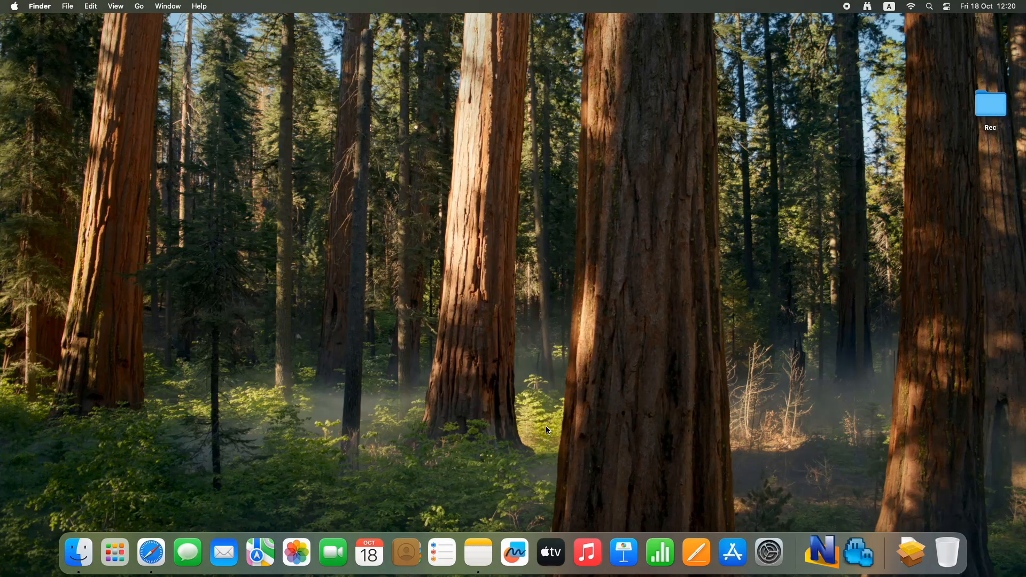
# - Launch Net Control 2 Teacher and register it with the registration key using automatic online activation
pyautogui.click(124, 555)
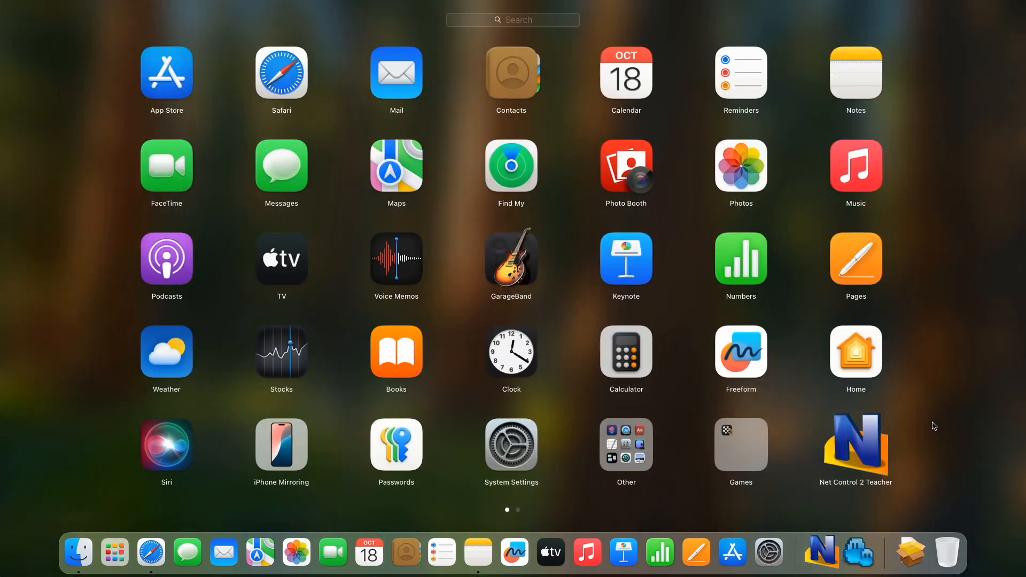
pyautogui.click(861, 449)
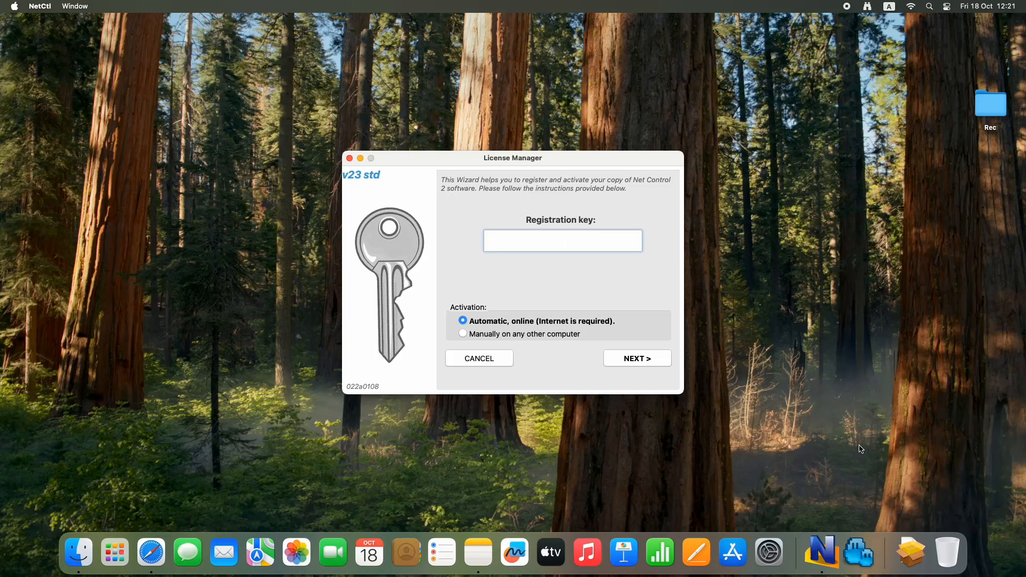
pyautogui.click(638, 358)
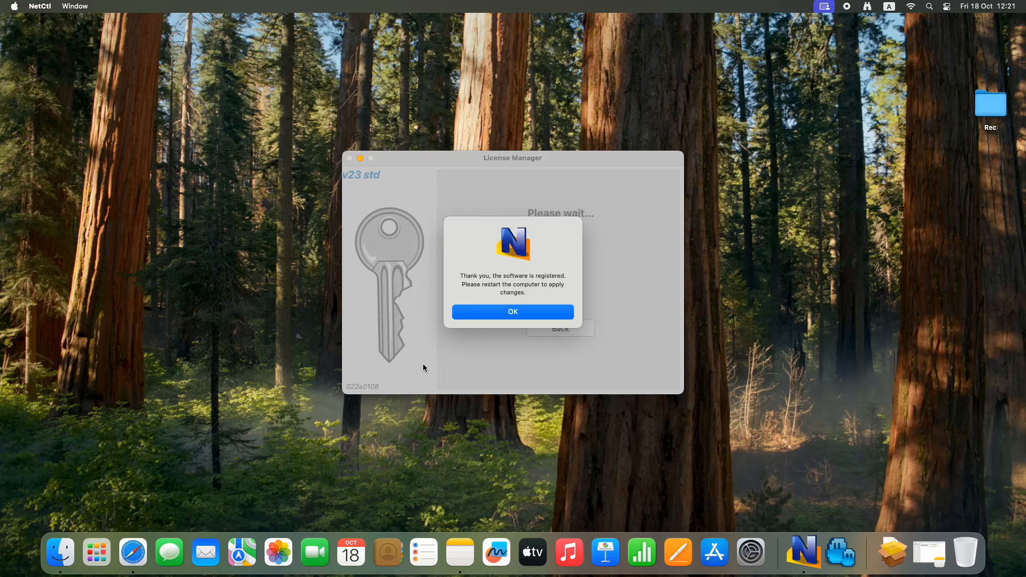
pyautogui.click(515, 317)
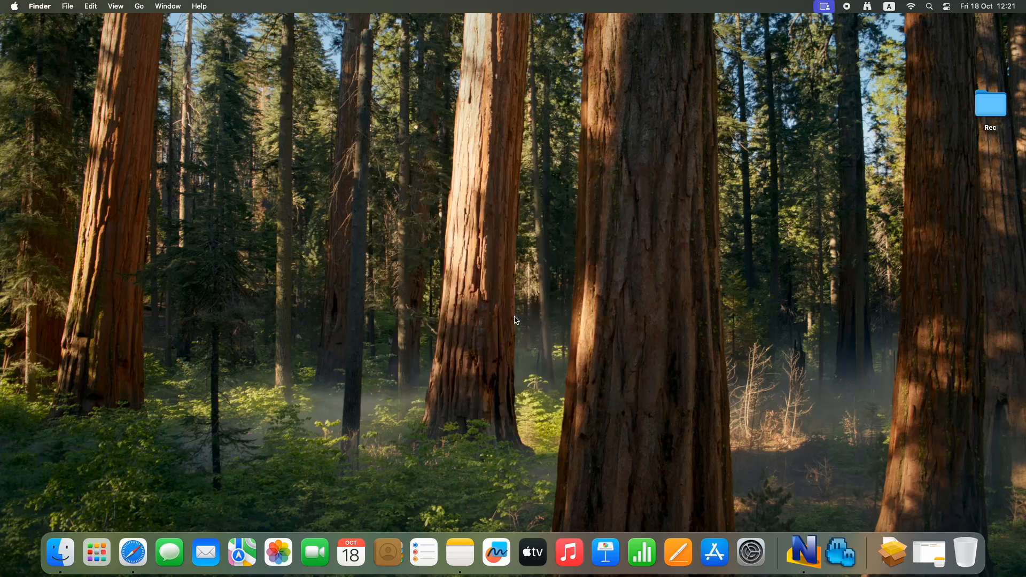
# - Relaunch Net Control 2 Teacher and choose Windows and macOS devices as what the Instructor module will control
pyautogui.click(98, 553)
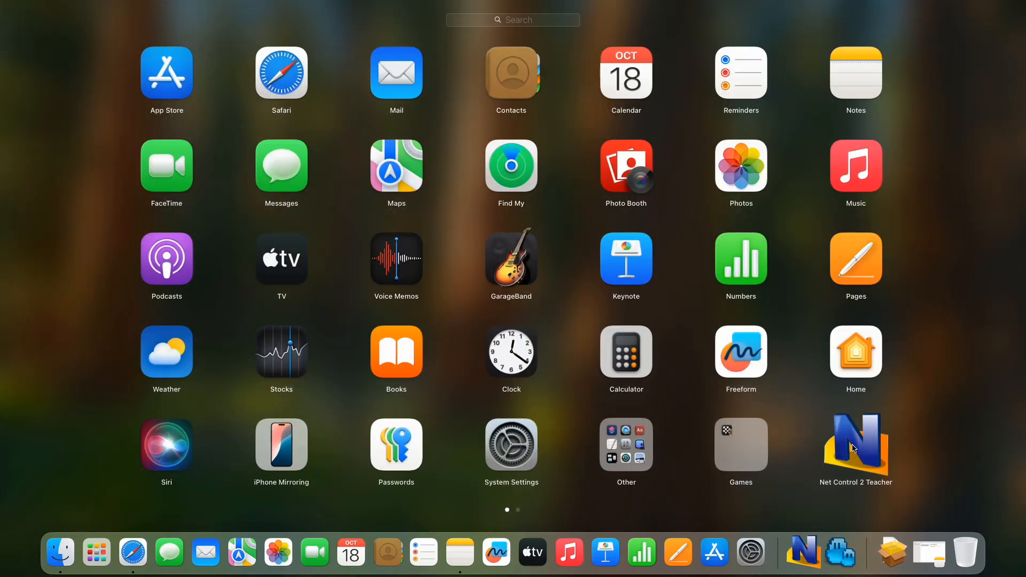
pyautogui.click(805, 423)
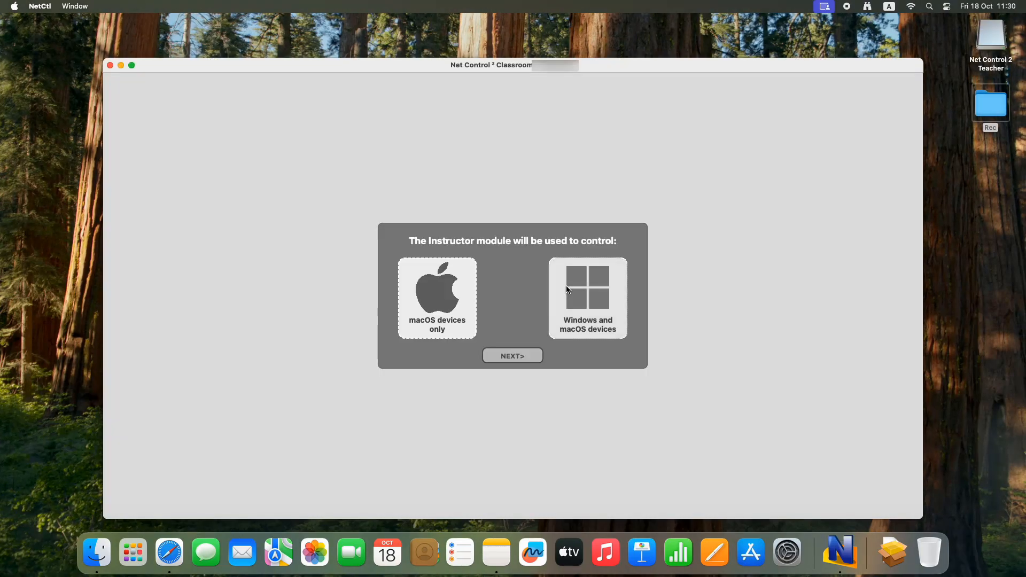
pyautogui.click(568, 290)
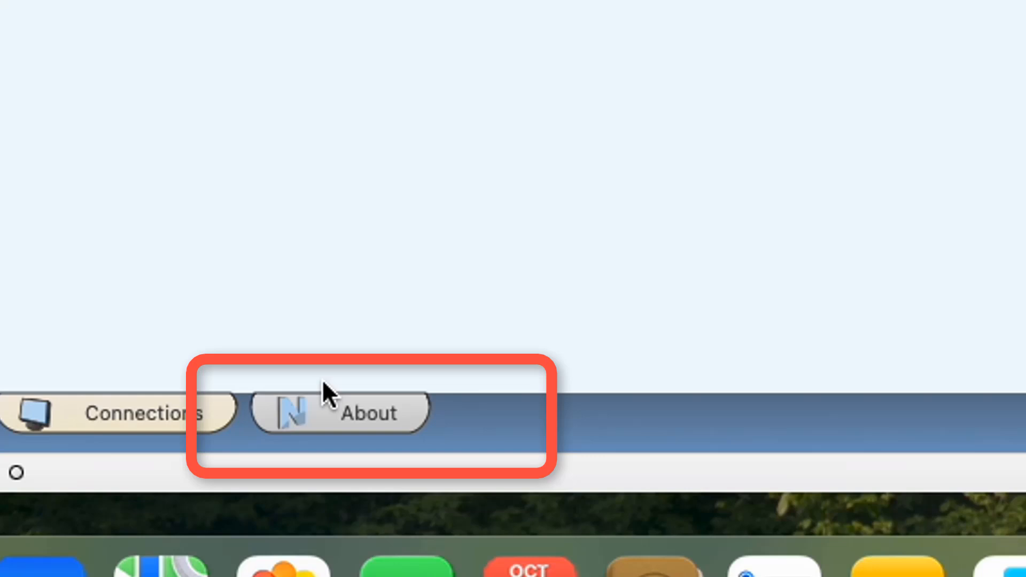
# - Request the IP address and DNS name on the About page and allow the app to find devices on local networks
pyautogui.click(348, 421)
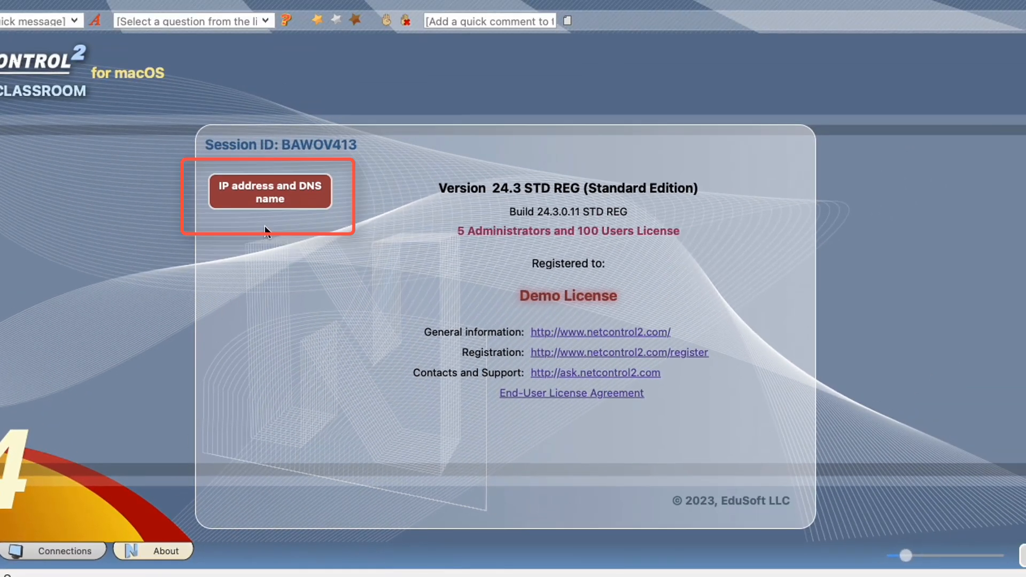
pyautogui.click(276, 195)
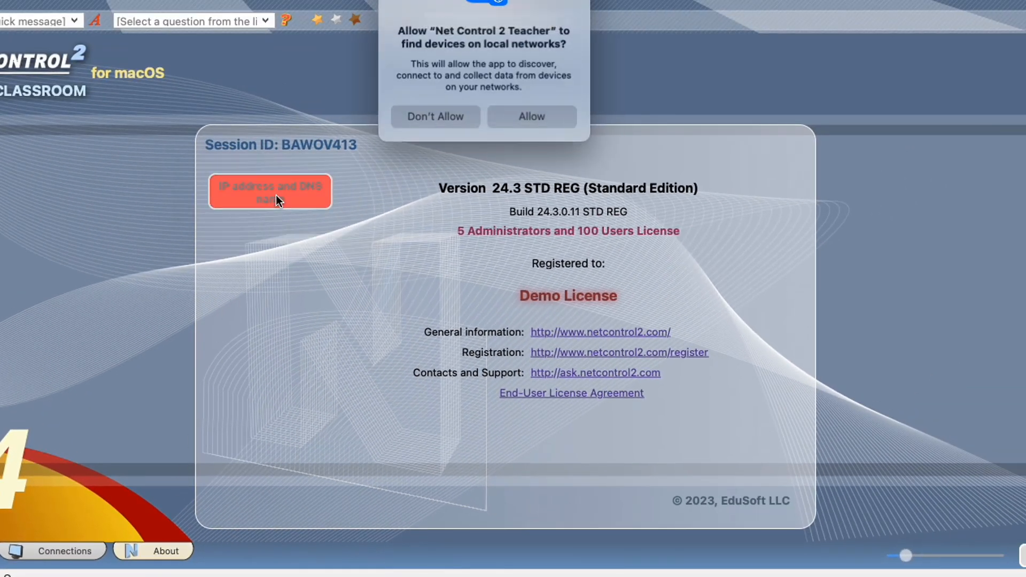
pyautogui.click(513, 120)
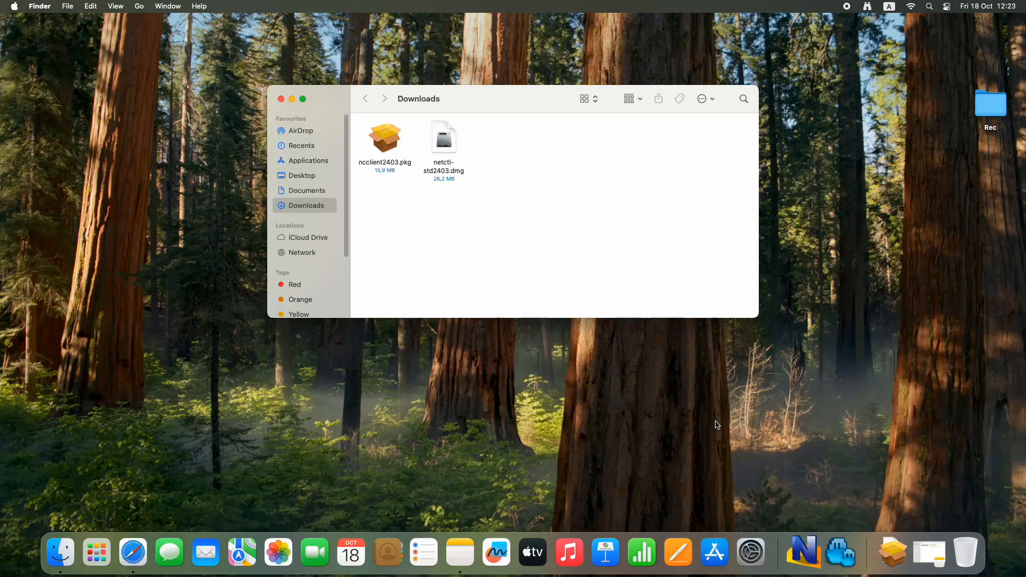
# - Try to open ncclient2403.pkg in Downloads, both directly and with the Open command, dismissing each security warning
pyautogui.doubleClick(391, 145)
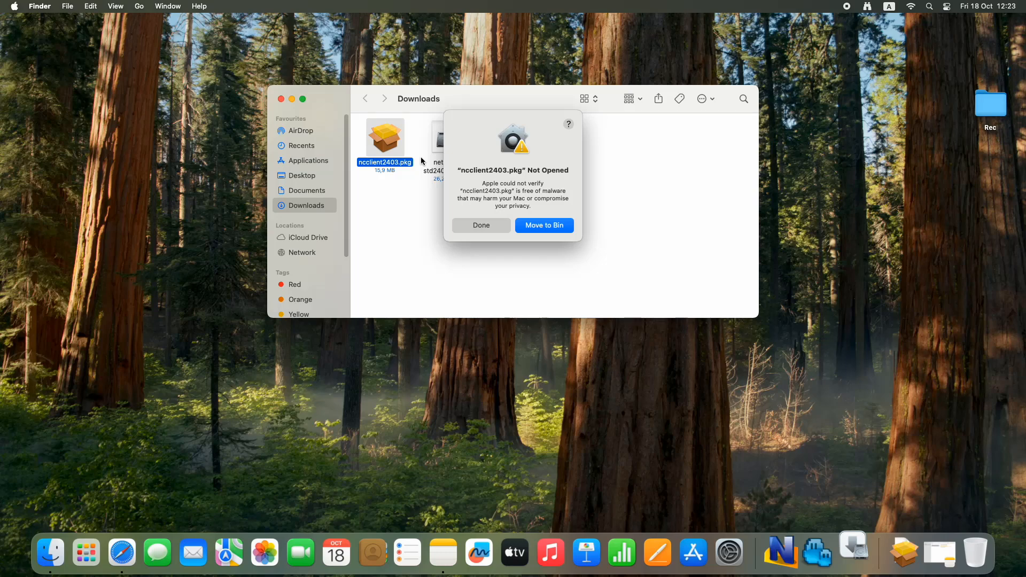
pyautogui.click(481, 225)
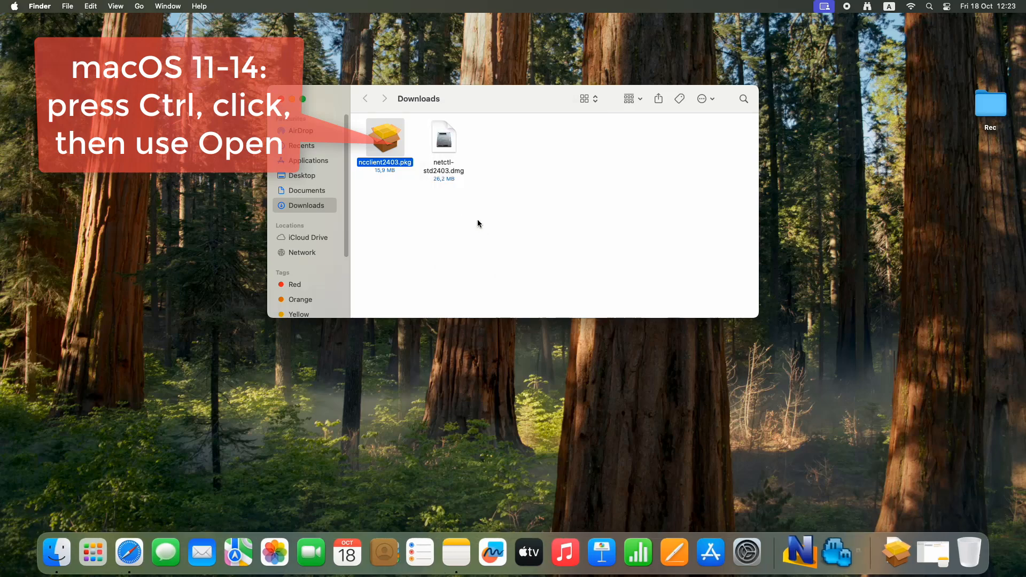
pyautogui.keyDown('ctrl'); pyautogui.click(391, 143); pyautogui.keyUp('ctrl')
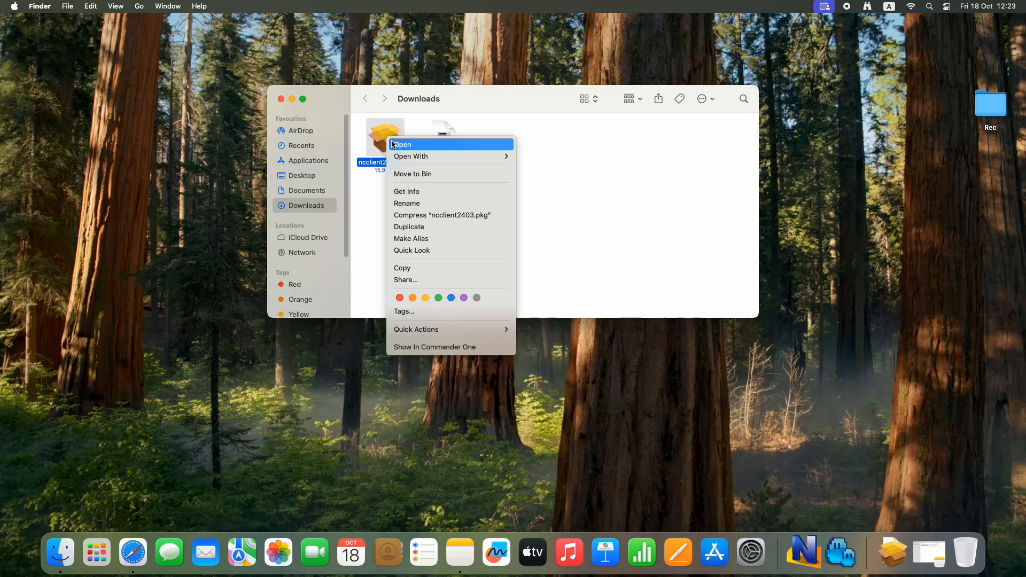
pyautogui.click(396, 144)
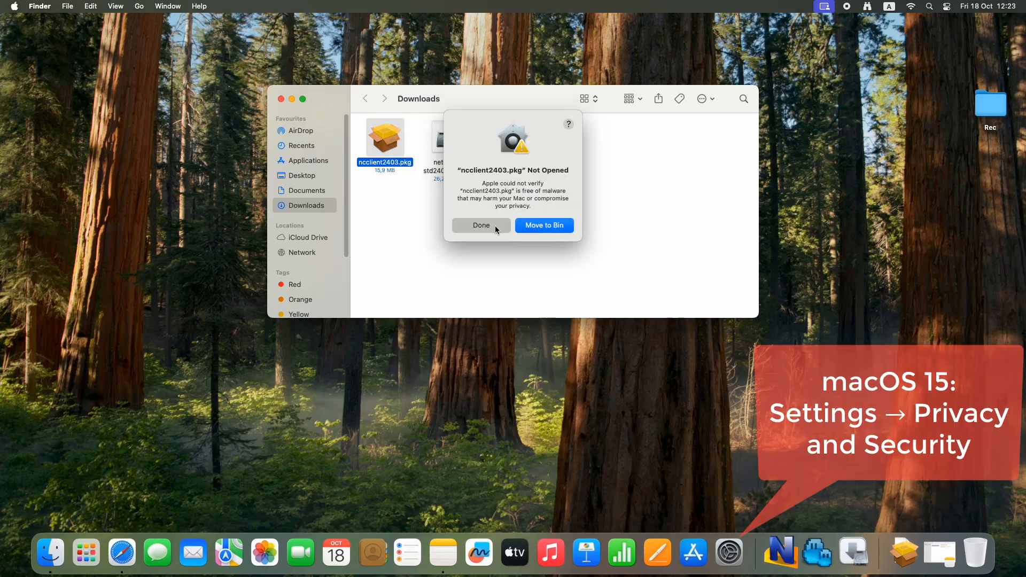
pyautogui.click(495, 226)
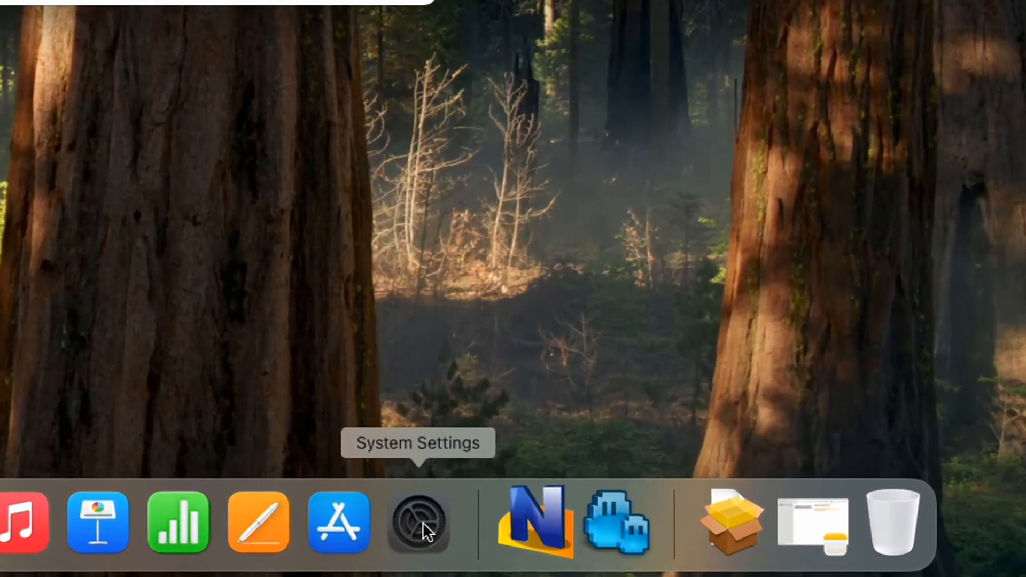
# - Allow the blocked ncclient2403.pkg to open anyway from the Privacy & Security page of System Settings and confirm the warning
pyautogui.click(423, 522)
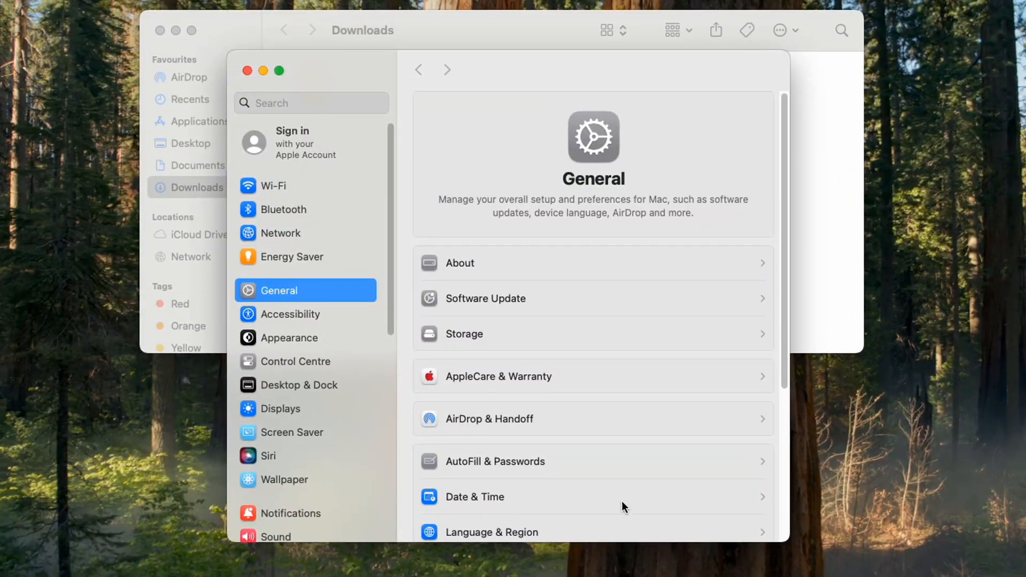
pyautogui.scroll(-2, 532, 426)
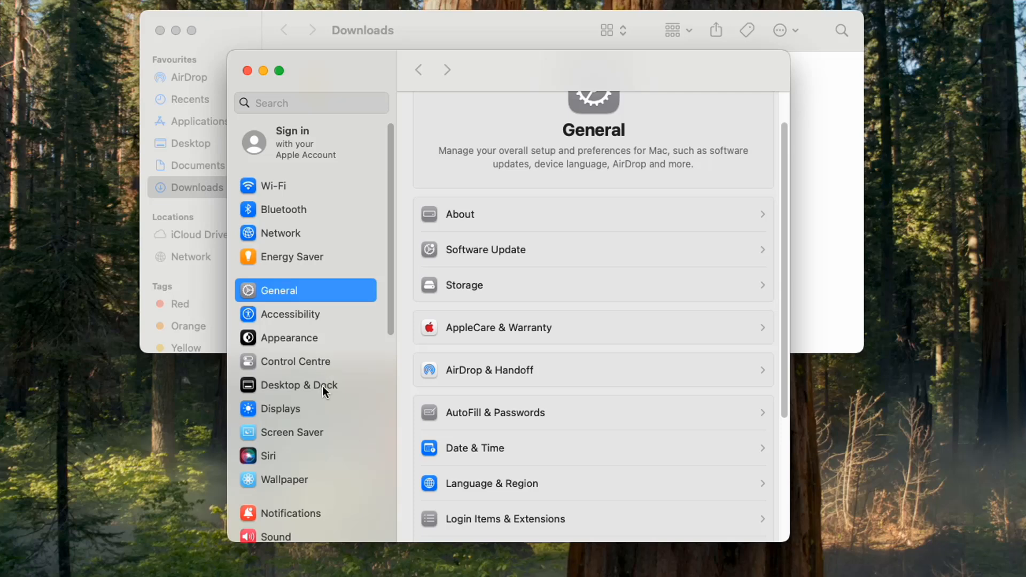
pyautogui.scroll(-6, 323, 386)
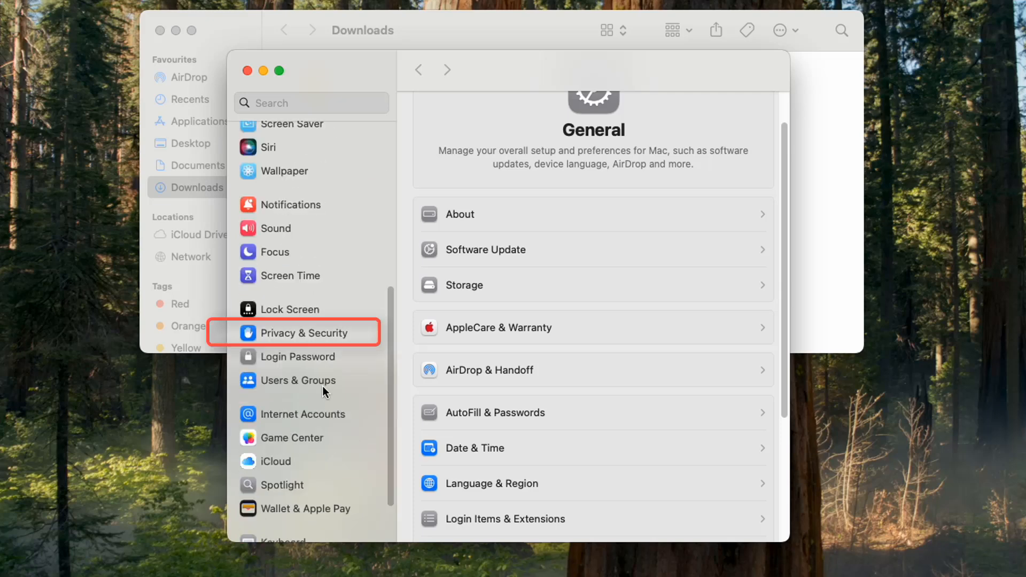
pyautogui.click(316, 333)
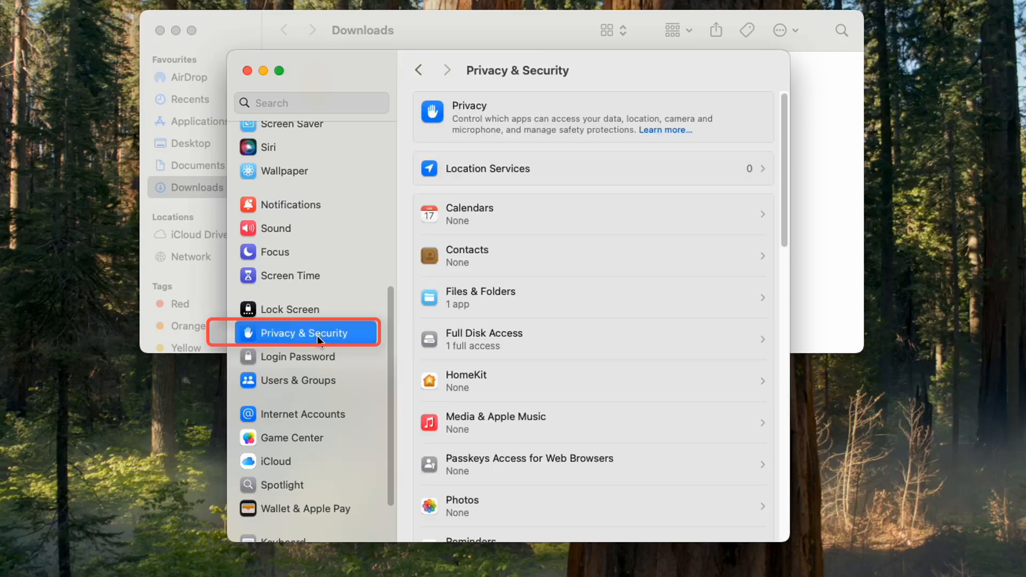
pyautogui.scroll(-15, 700, 393)
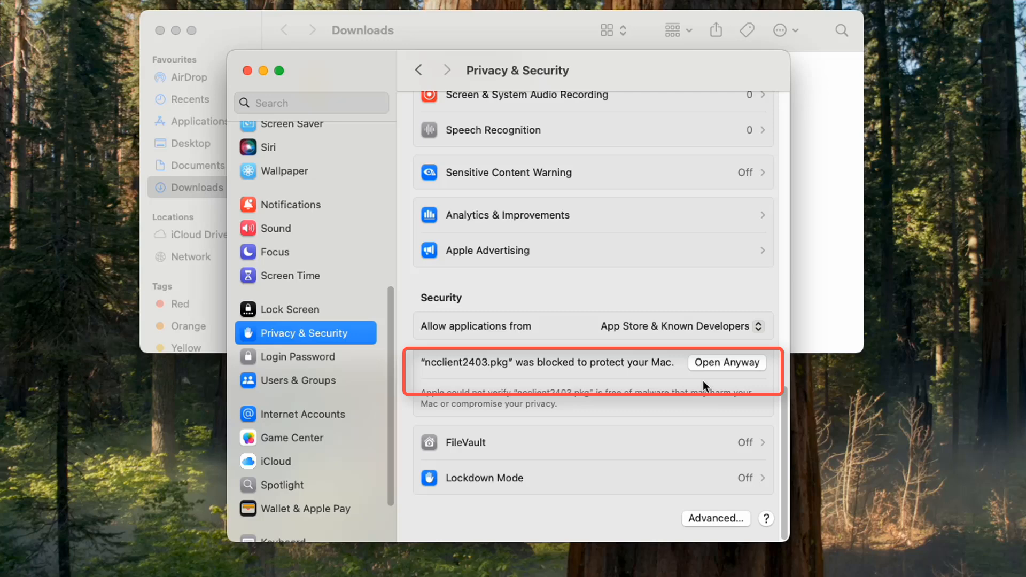
pyautogui.click(717, 365)
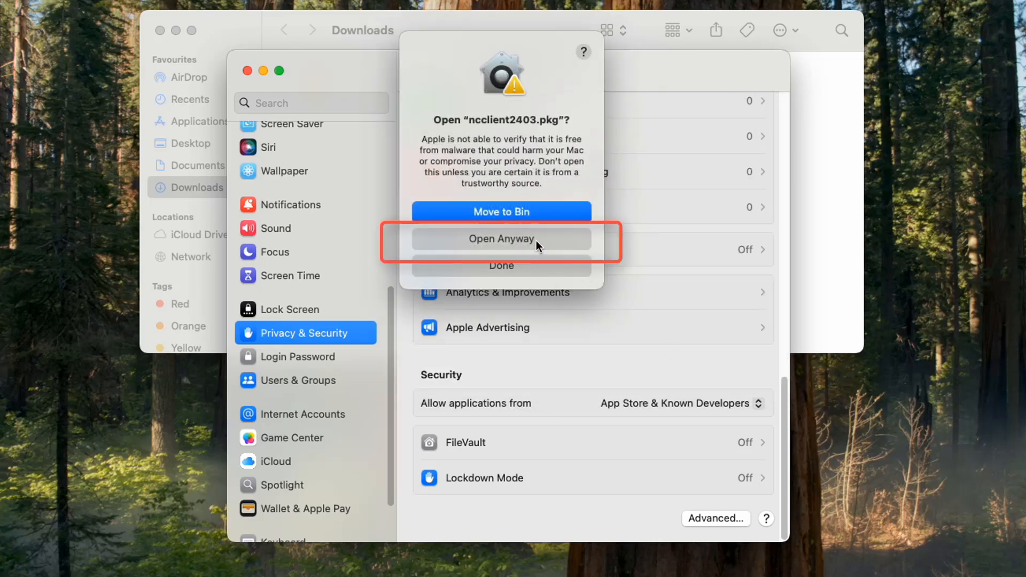
pyautogui.click(537, 241)
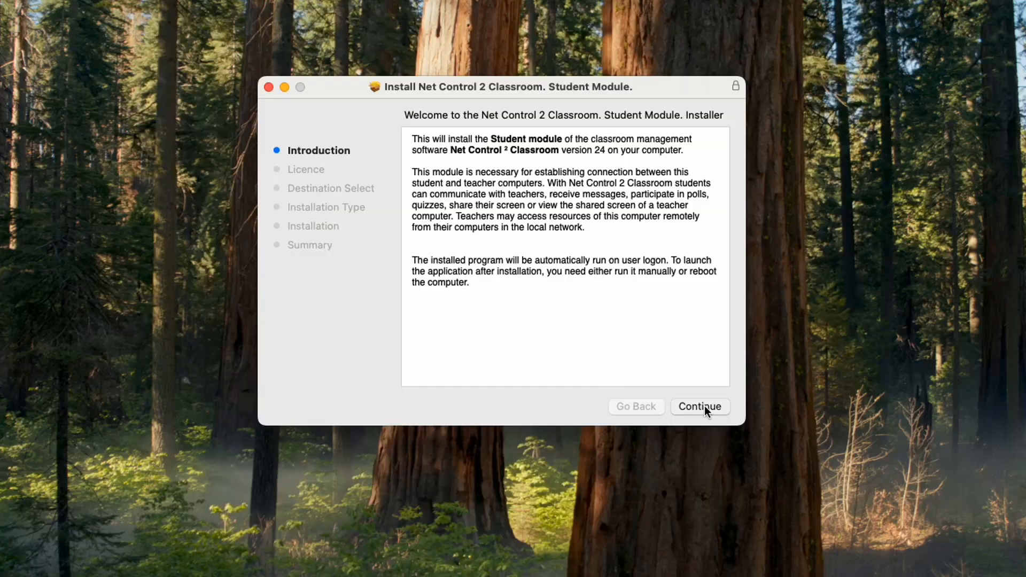
# - Install the Net Control 2 Classroom Student Module, agreeing to the licence and using the standard installation on Macintosh HD
pyautogui.click(704, 409)
pyautogui.click(704, 406)
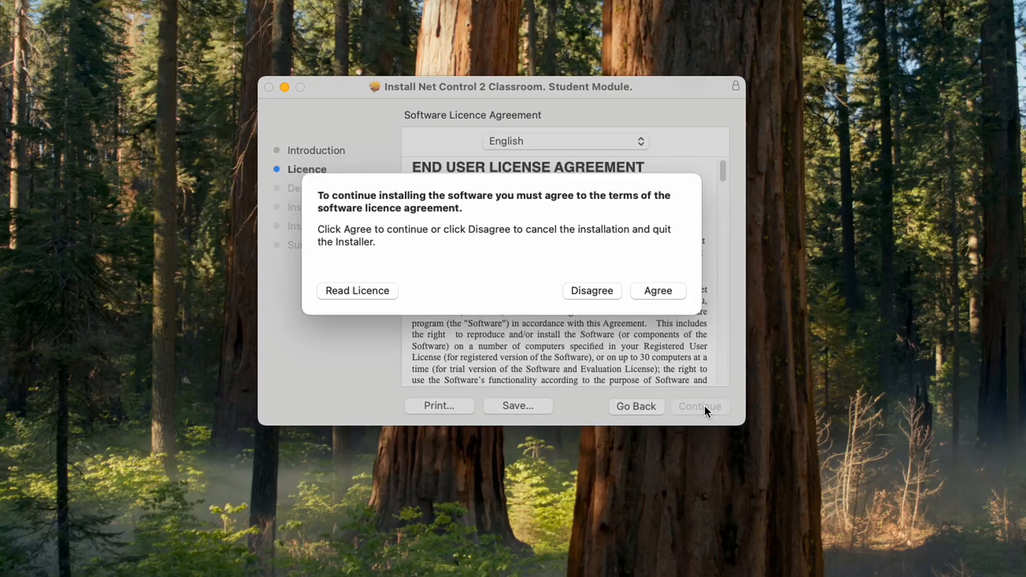
pyautogui.click(669, 304)
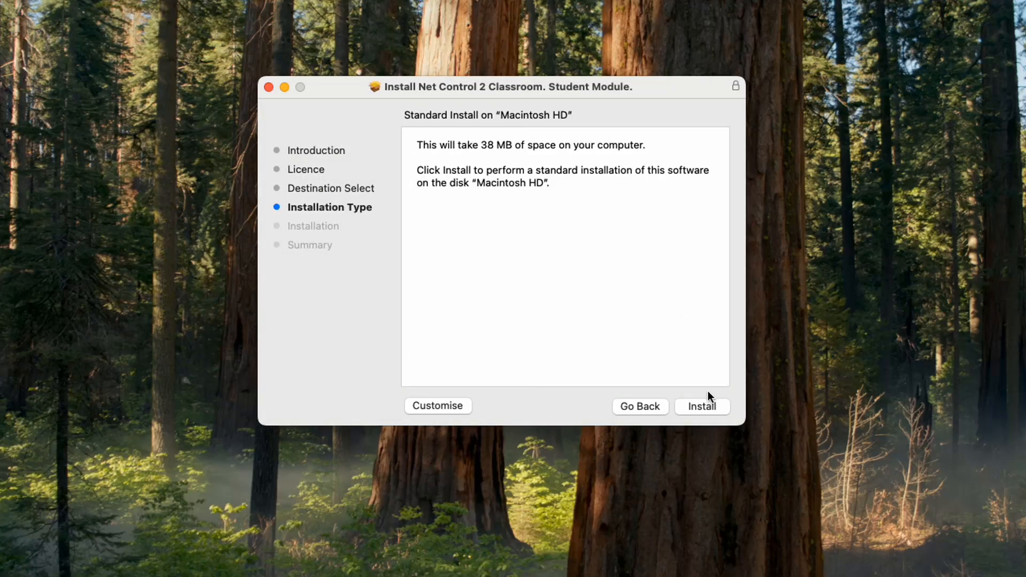
pyautogui.click(704, 405)
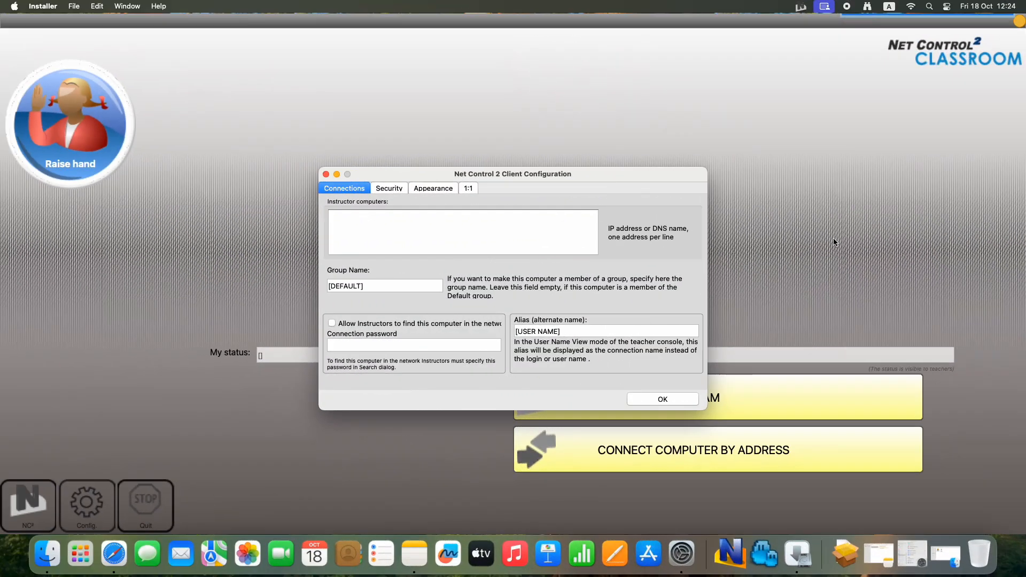
# - Set macmini.local as the instructor computer in the client configuration and apply the changes
pyautogui.write('macmini')
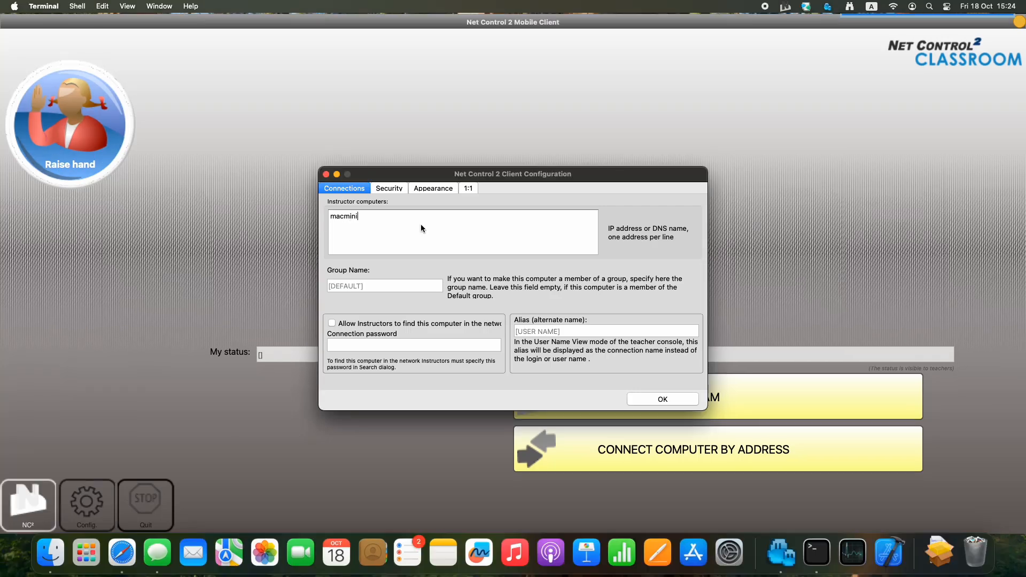
pyautogui.write('.local')
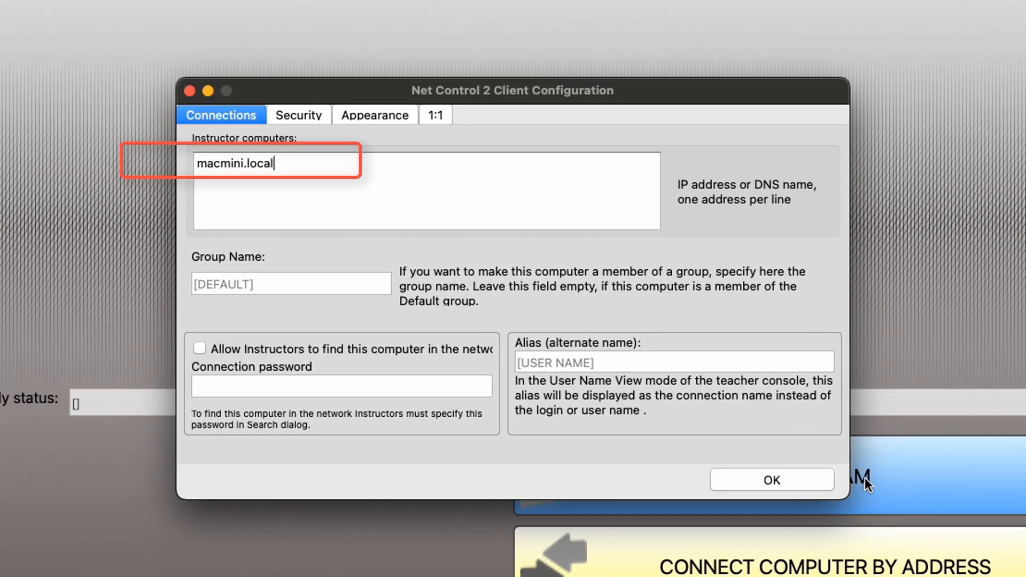
pyautogui.click(807, 481)
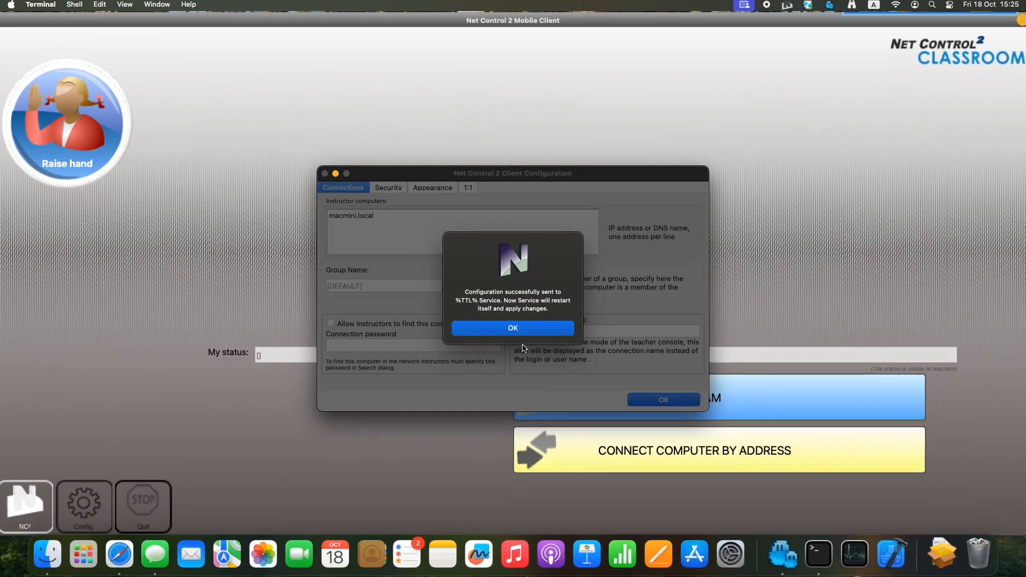
pyautogui.click(512, 346)
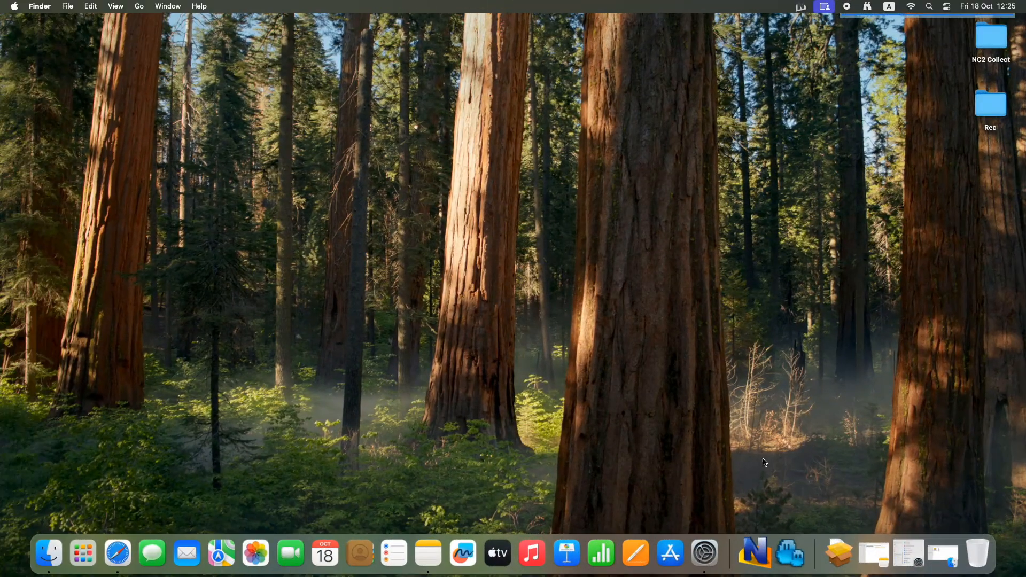
# - Launch Net Control 2 Teacher and allow the Student Module to find devices on local networks
pyautogui.click(758, 554)
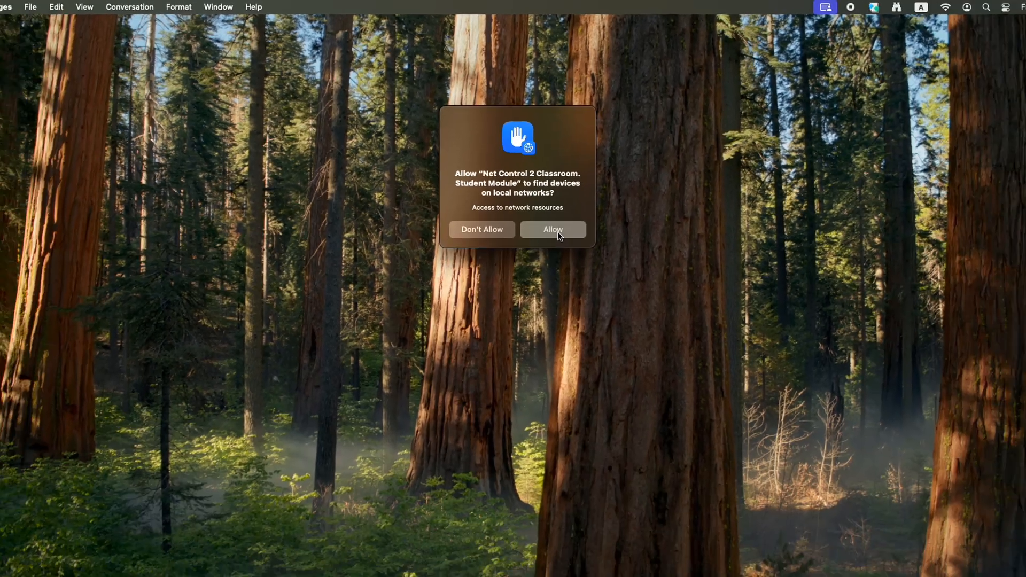
pyautogui.click(598, 347)
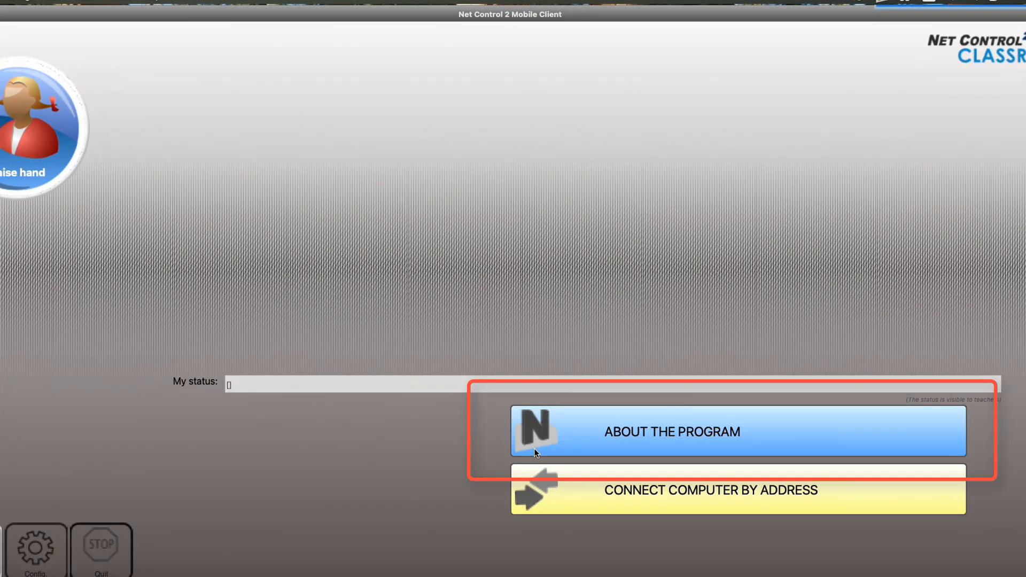
# - Call the authorization requests from the Student module's About page, allowing screen and audio access for one month and control of Google Chrome and Safari
pyautogui.click(568, 447)
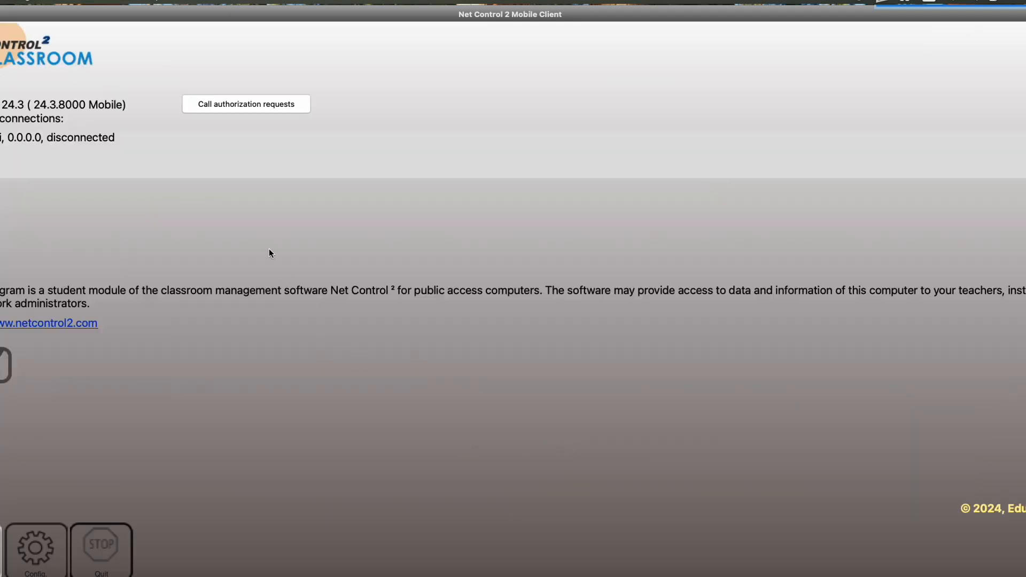
pyautogui.click(248, 107)
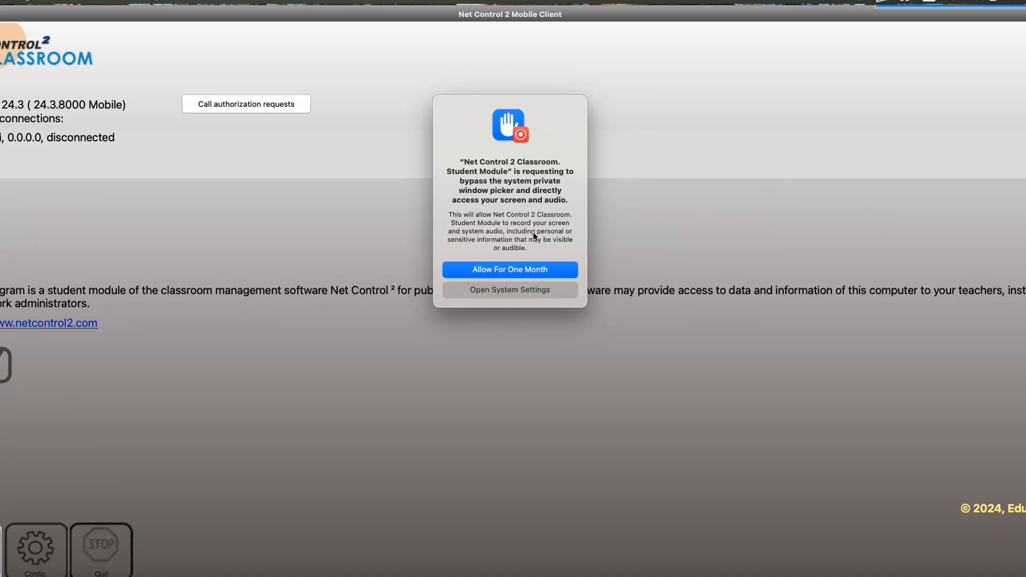
pyautogui.click(540, 270)
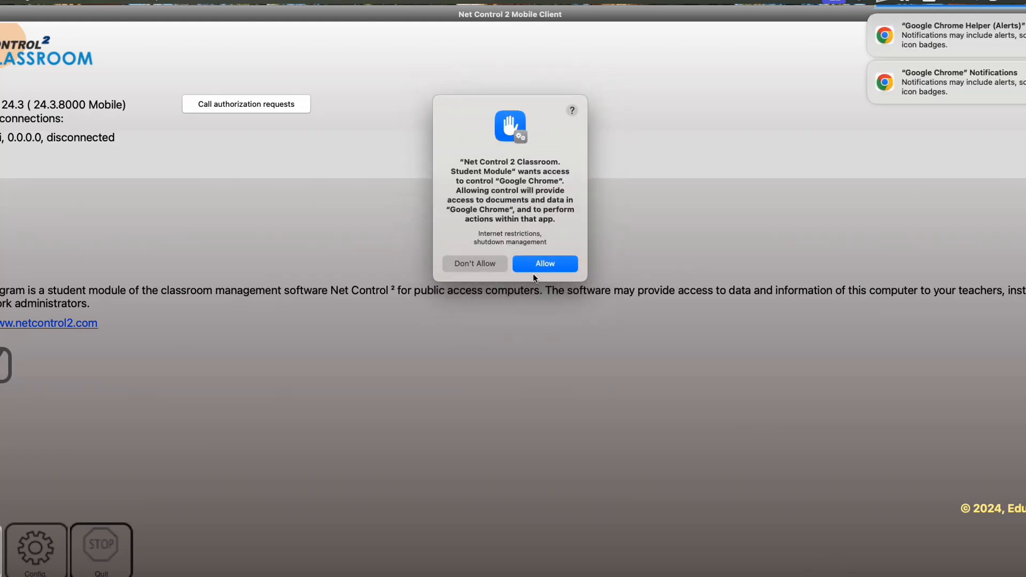
pyautogui.click(540, 265)
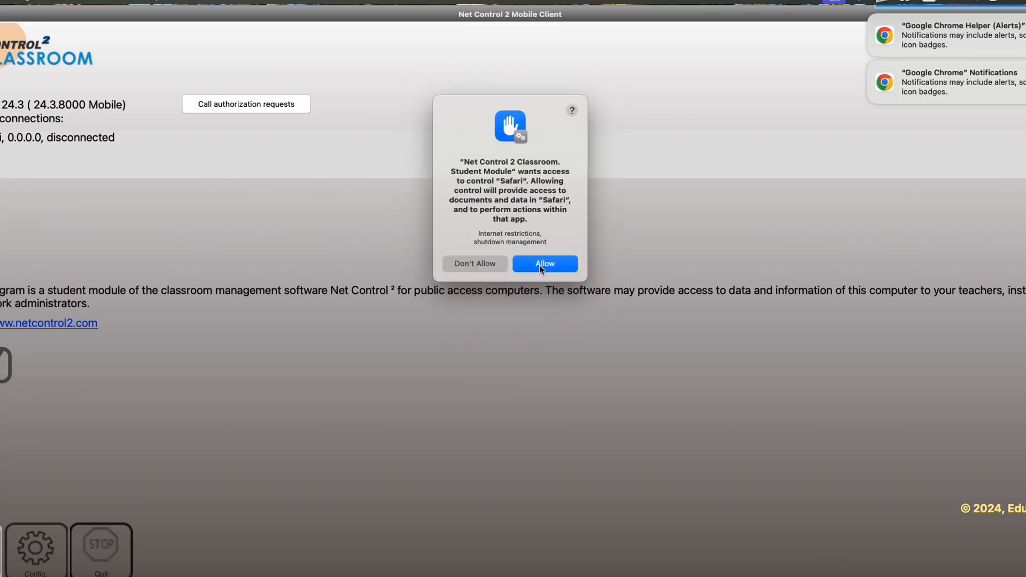
pyautogui.click(540, 265)
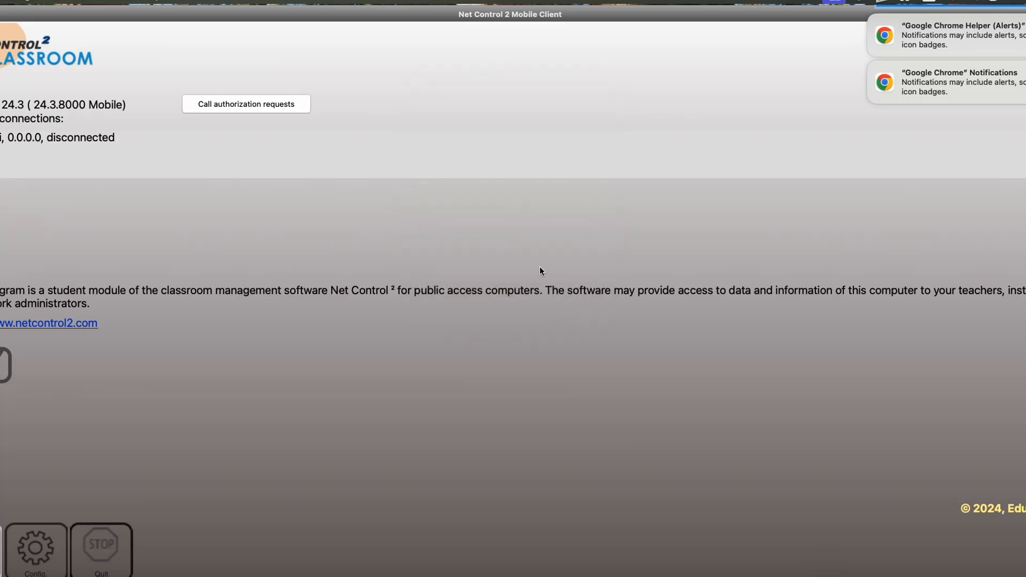